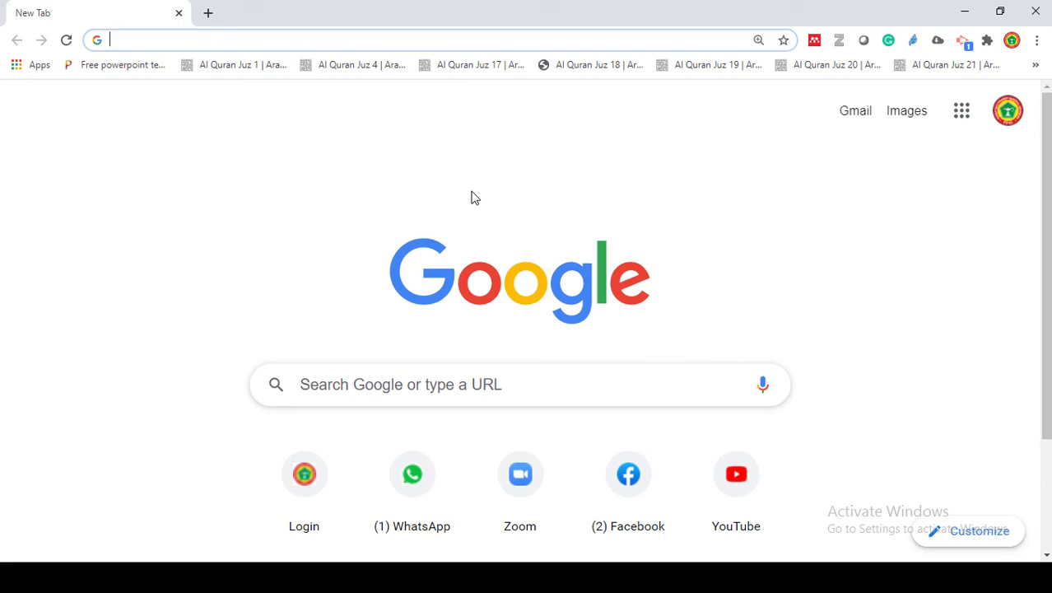
# - Load ktki.kemkes.go.id and scroll the homepage to the Registrasi STR Online panel
pyautogui.write('k')
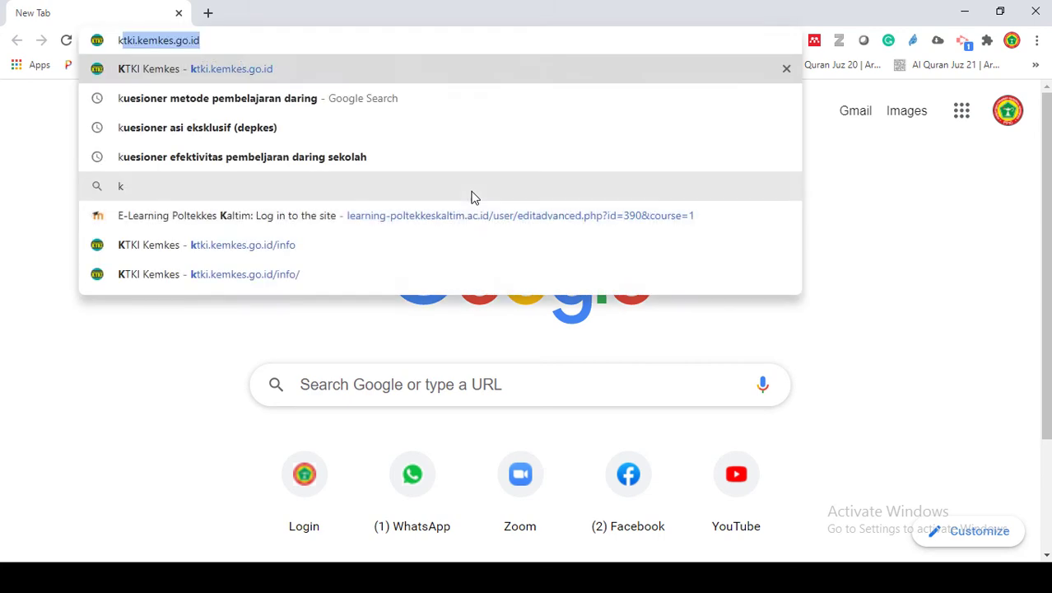
pyautogui.write('tki')
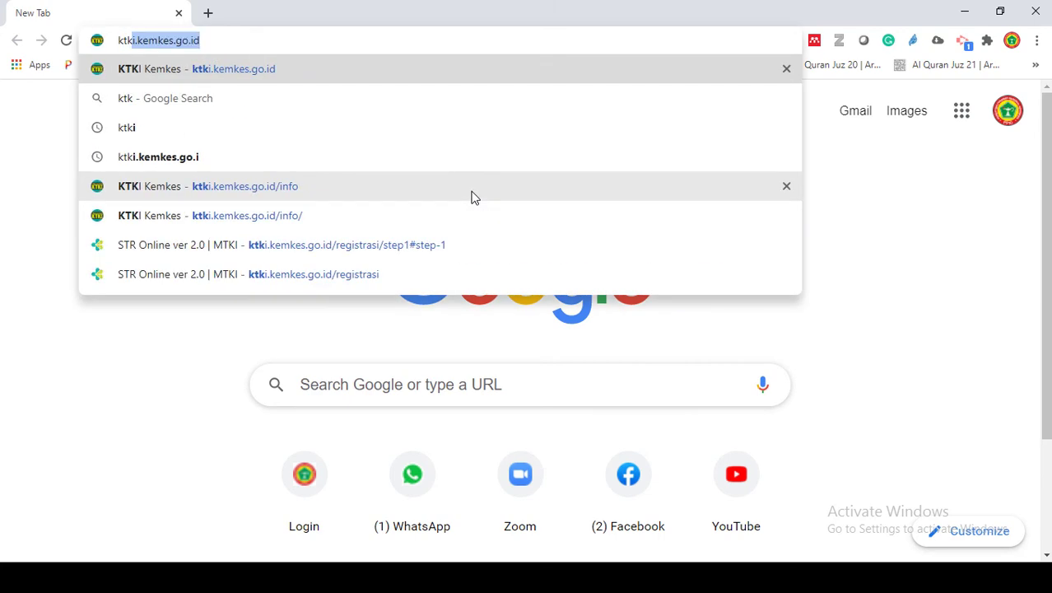
pyautogui.click(296, 43)
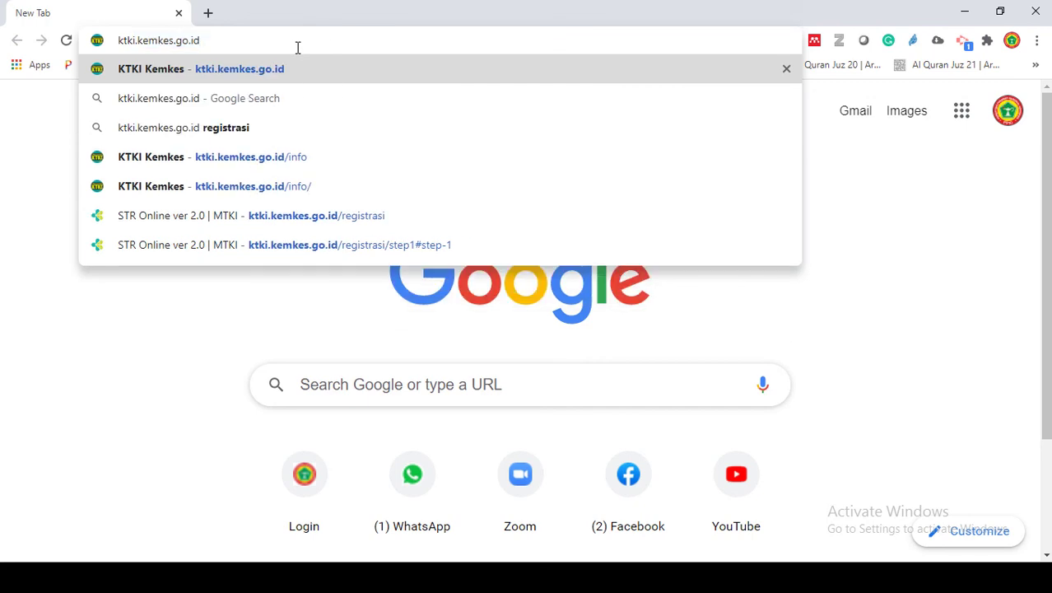
pyautogui.click(244, 71)
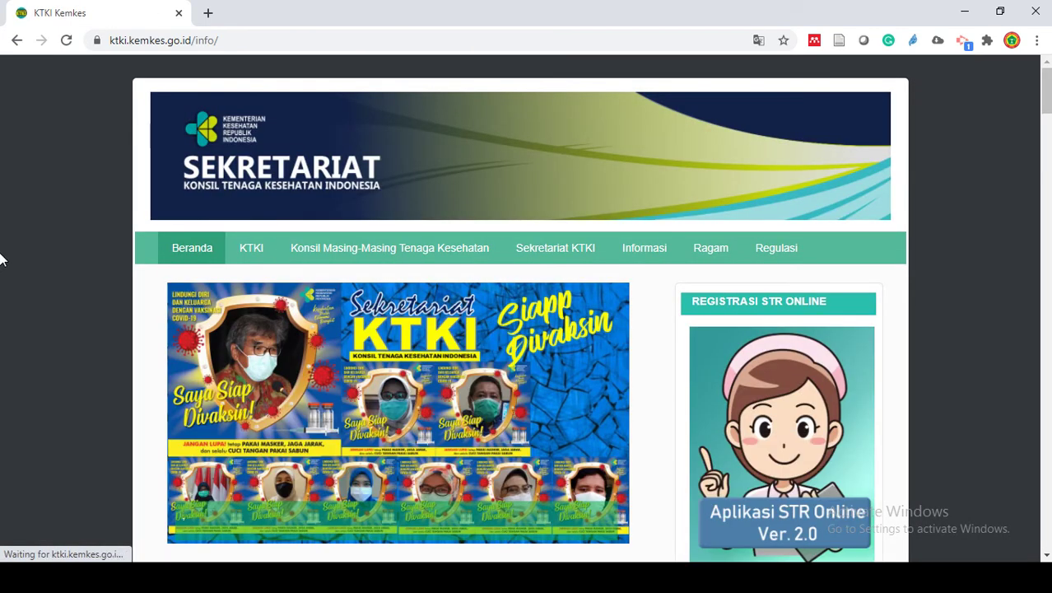
pyautogui.scroll(-4, 4, 260)
pyautogui.scroll(3, 3, 260)
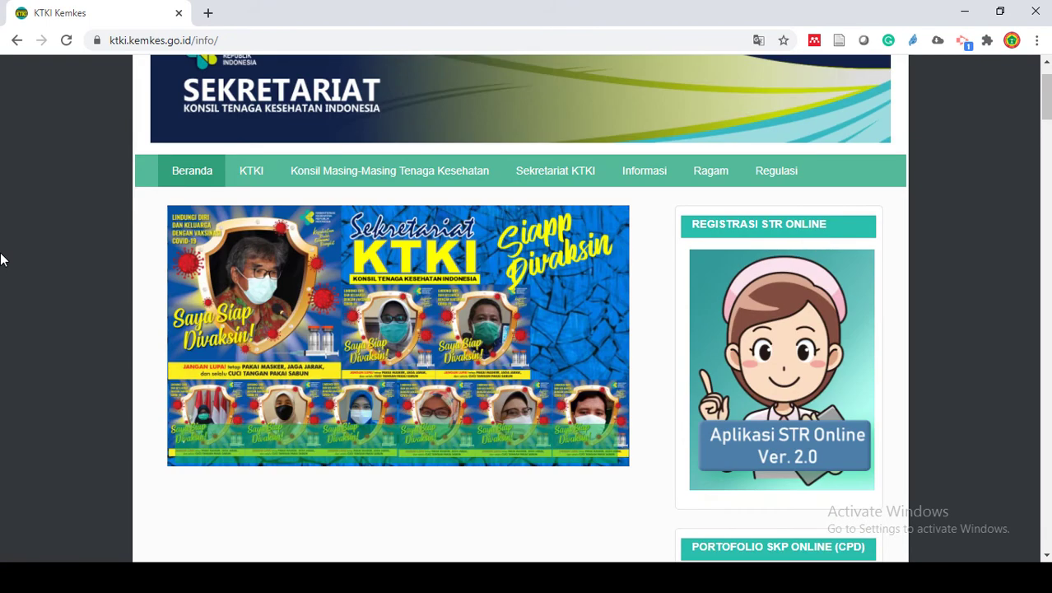
pyautogui.scroll(1, 3, 260)
pyautogui.scroll(-7, 4, 260)
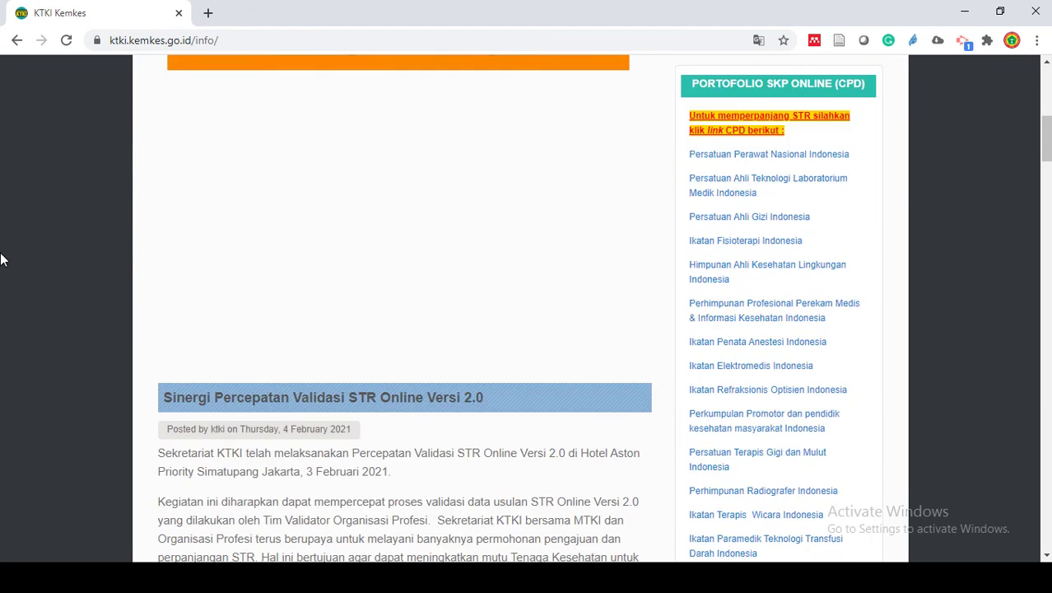
pyautogui.scroll(6, 4, 261)
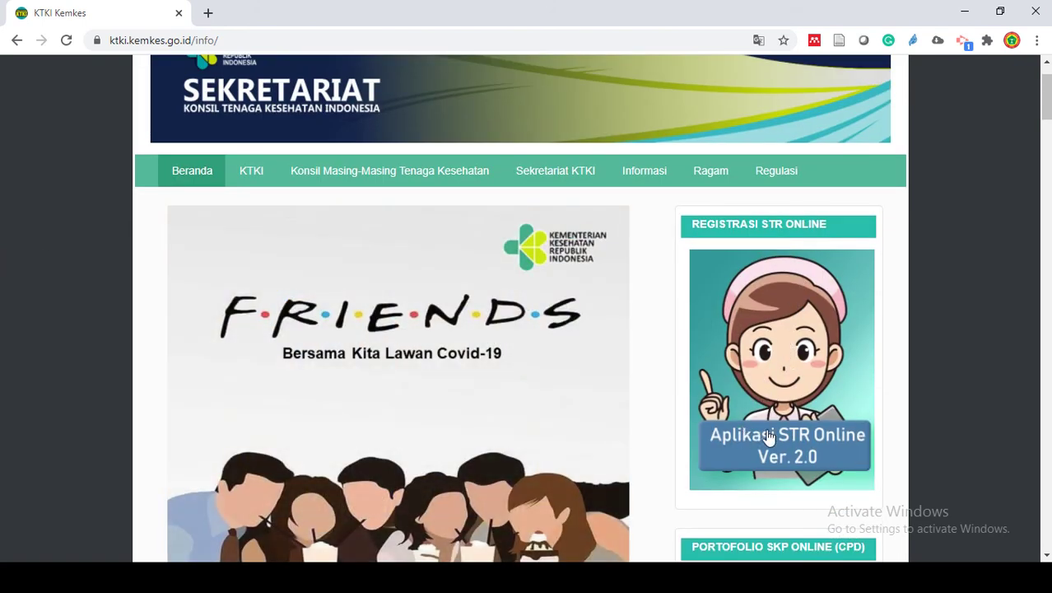
# - Open the Aplikasi STR Online Ver. 2.0 application and close the maintenance notice
pyautogui.click(830, 448)
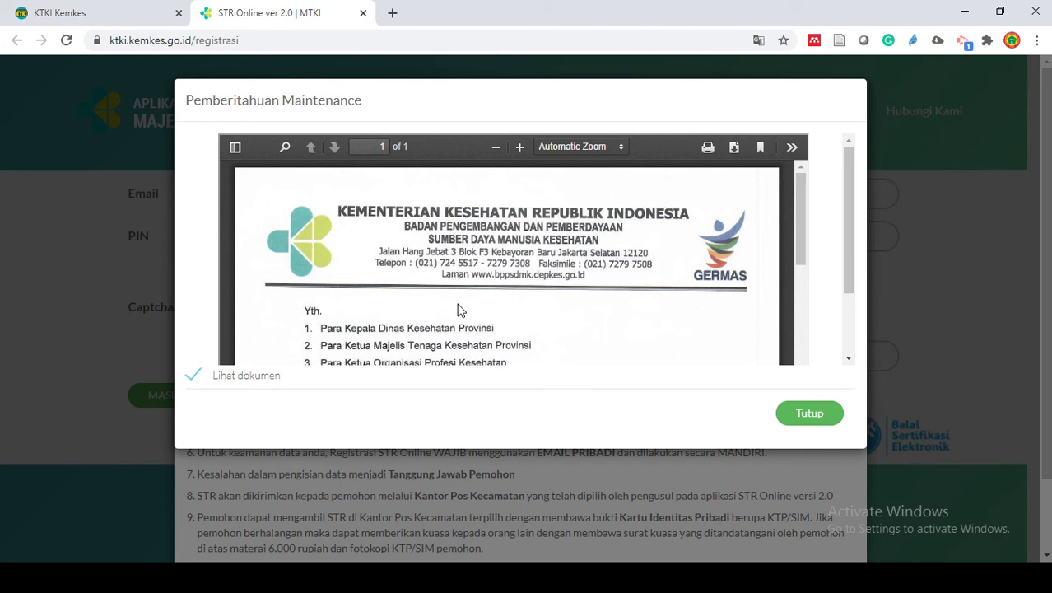
pyautogui.scroll(-10, 540, 311)
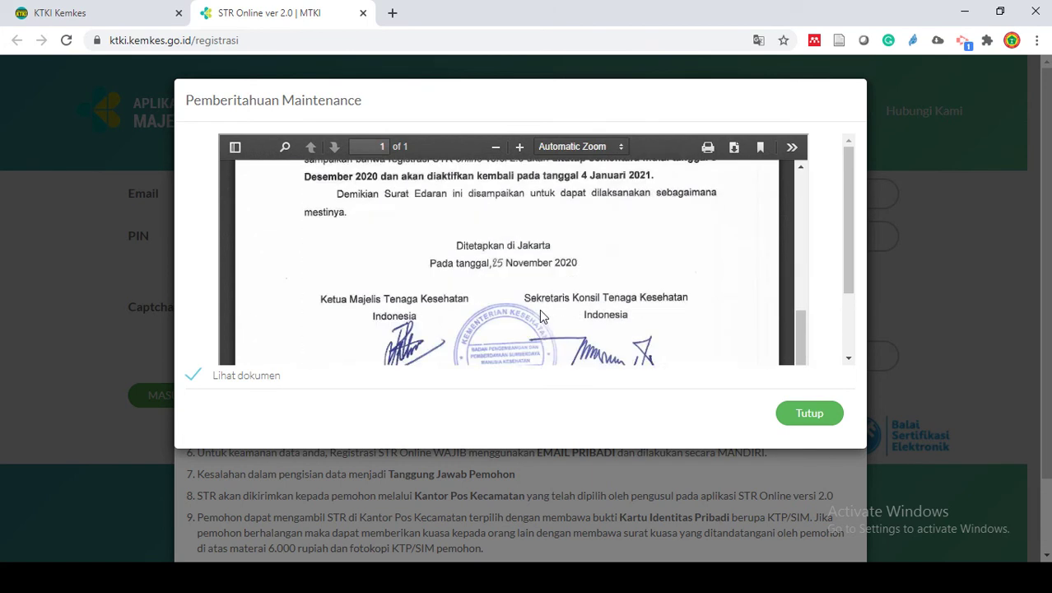
pyautogui.scroll(-2, 540, 312)
pyautogui.scroll(4, 541, 312)
pyautogui.scroll(-2, 540, 311)
pyautogui.click(836, 415)
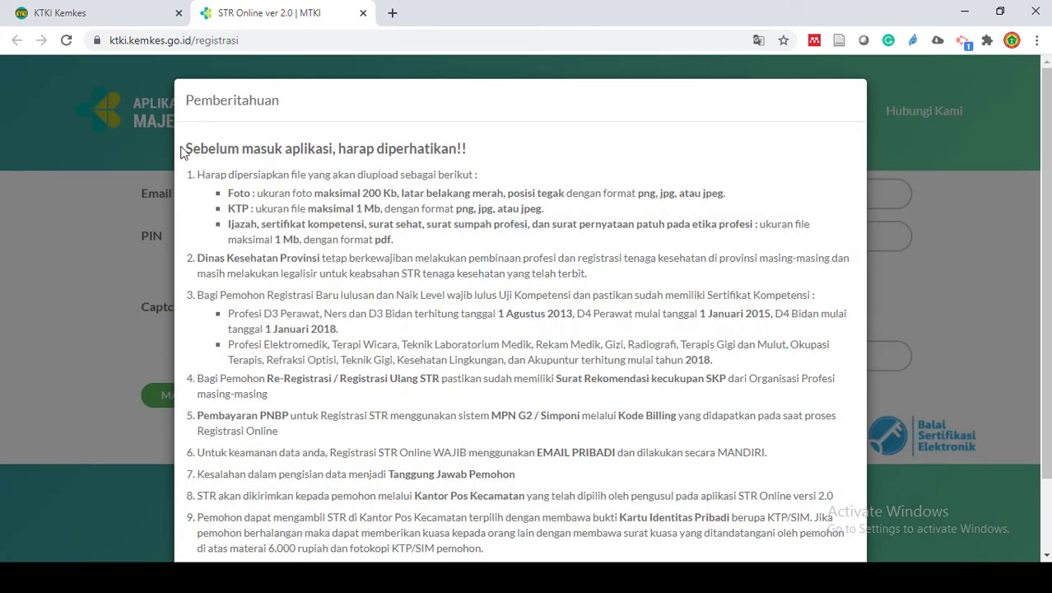
# - Read the registration requirements, tick 'Saya sudah membaca' and close the notice
pyautogui.moveTo(186, 148); pyautogui.dragTo(610, 479)
pyautogui.scroll(1, 606, 472)
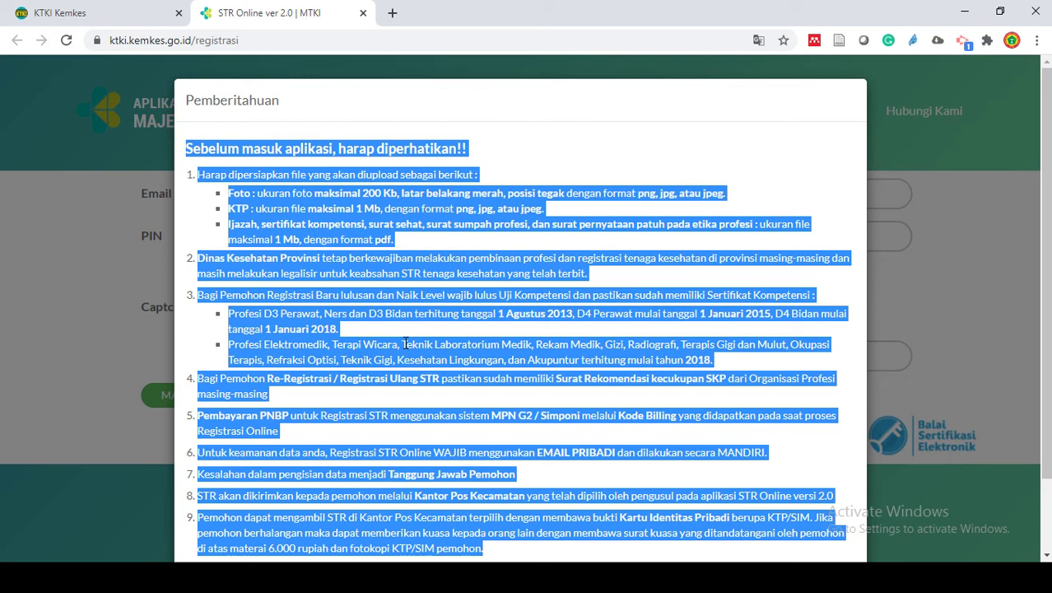
pyautogui.scroll(-2, 216, 523)
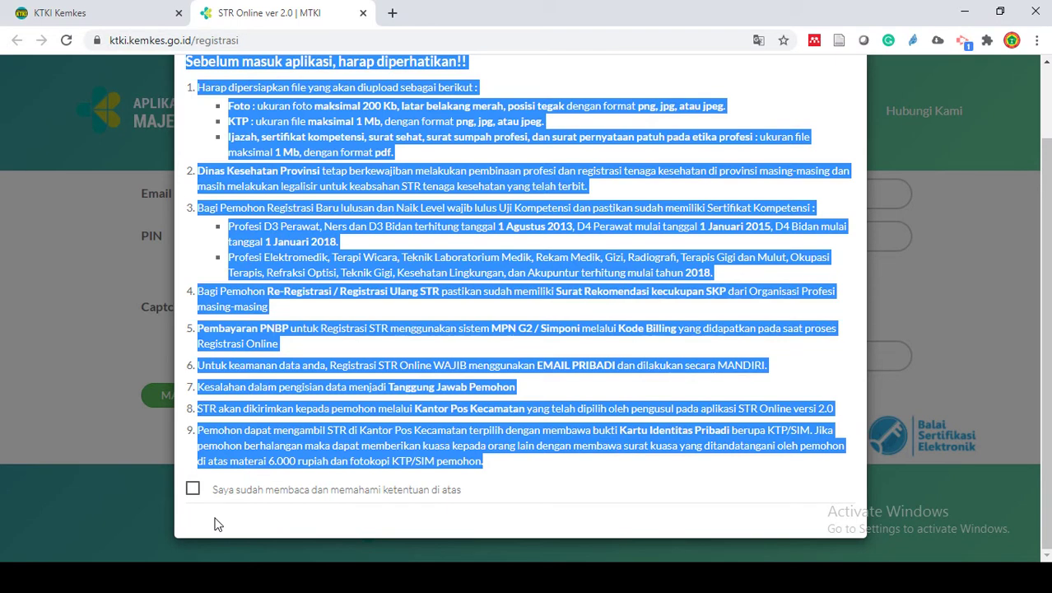
pyautogui.click(193, 488)
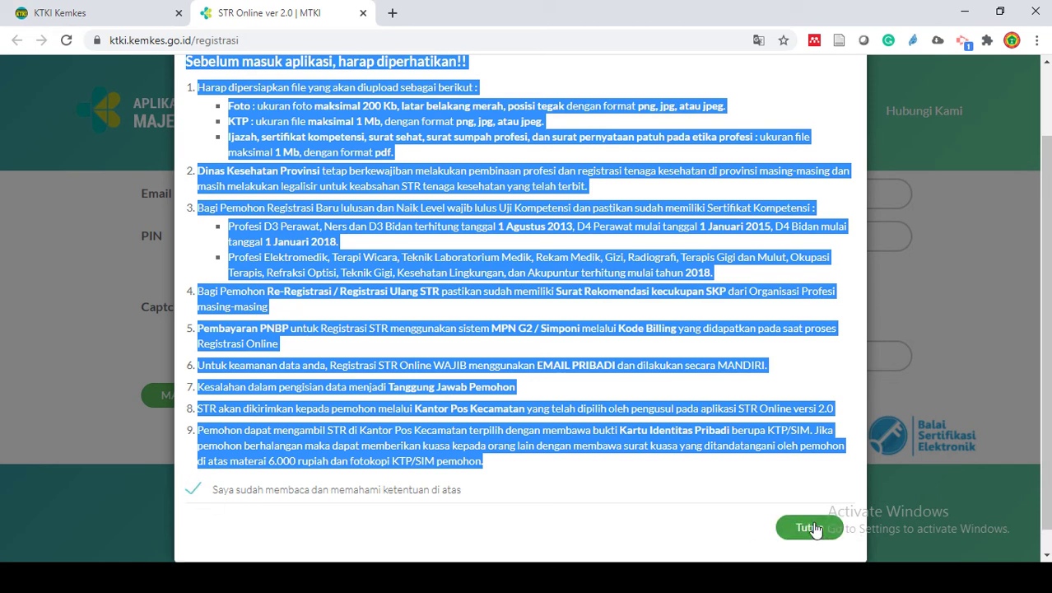
pyautogui.click(809, 528)
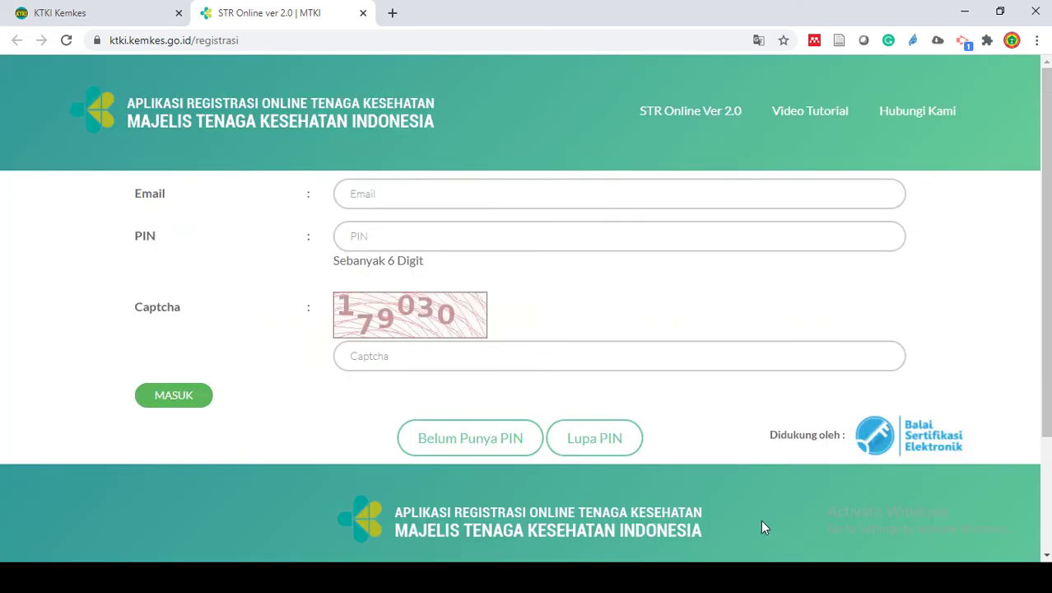
# - Leave the login form via 'Belum Punya PIN' and review the empty registration fields
pyautogui.click(417, 200)
pyautogui.click(953, 252)
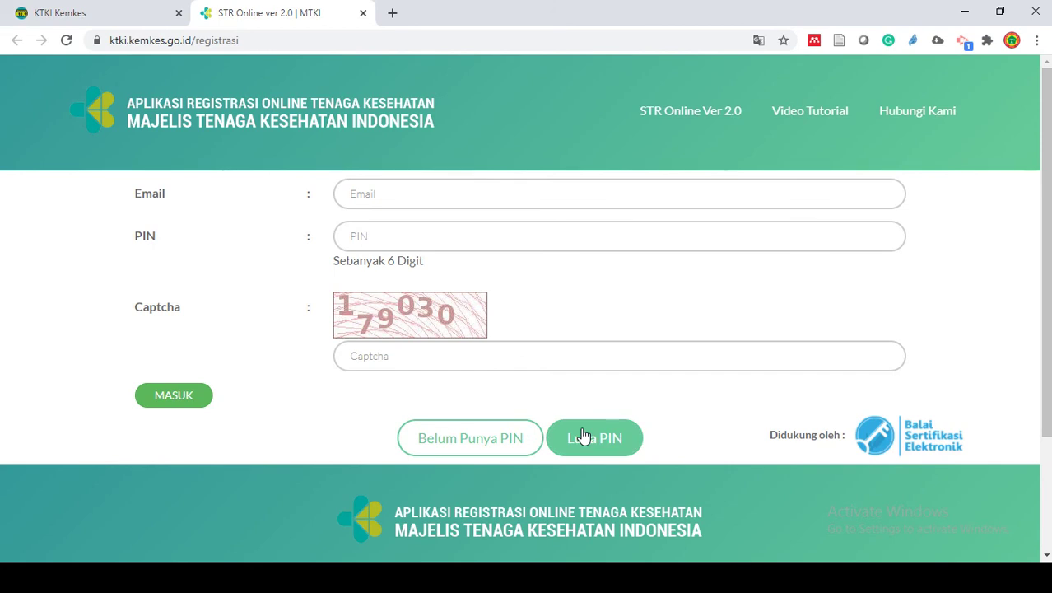
pyautogui.click(461, 453)
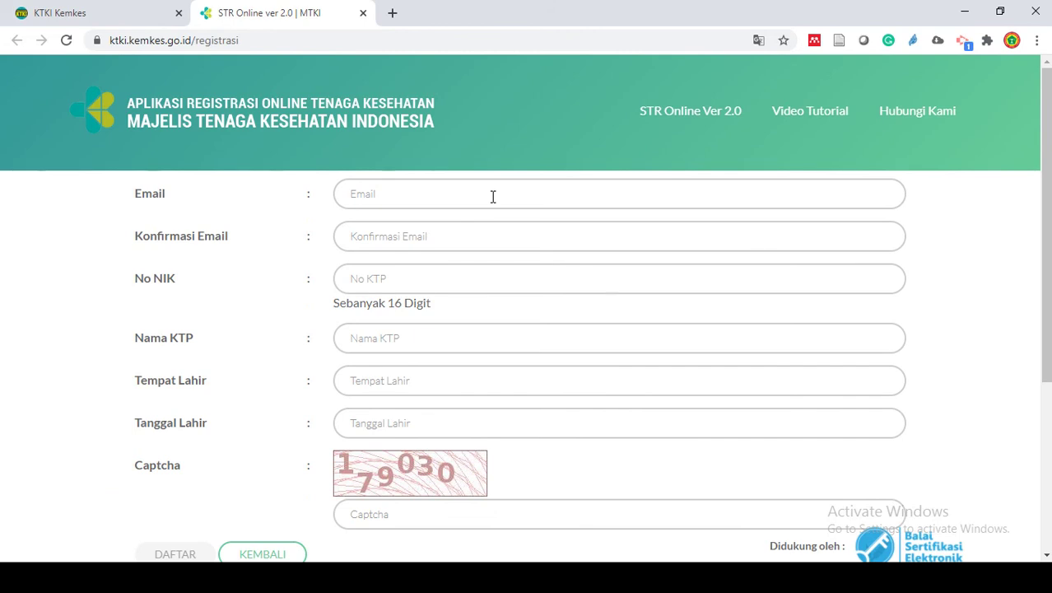
pyautogui.click(486, 193)
pyautogui.press('Down')
pyautogui.click(916, 298)
pyautogui.scroll(-1, 195, 352)
pyautogui.scroll(-1, 242, 314)
pyautogui.scroll(1, 210, 337)
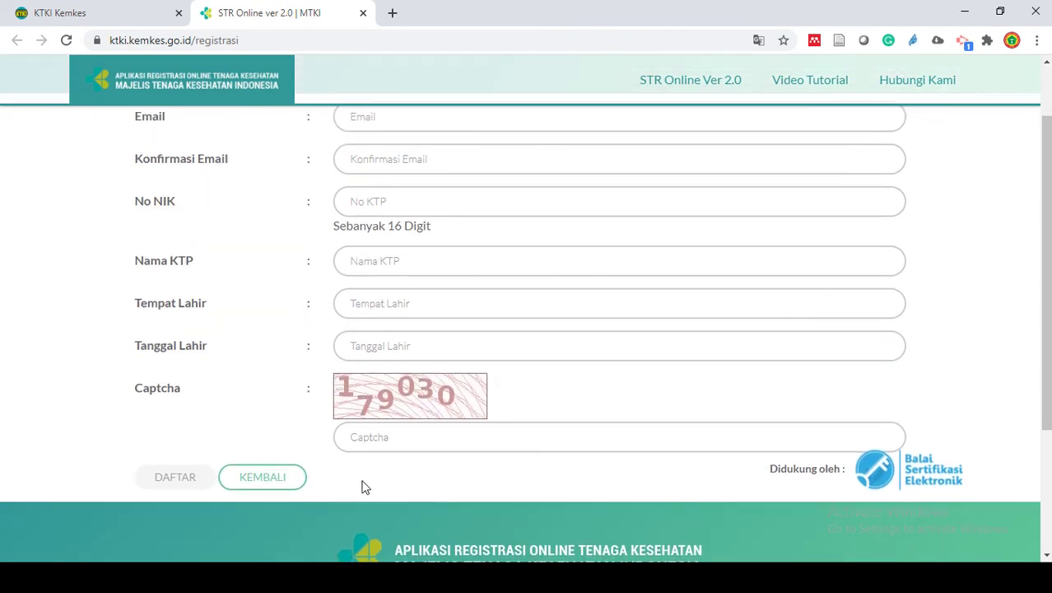
pyautogui.scroll(1, 342, 459)
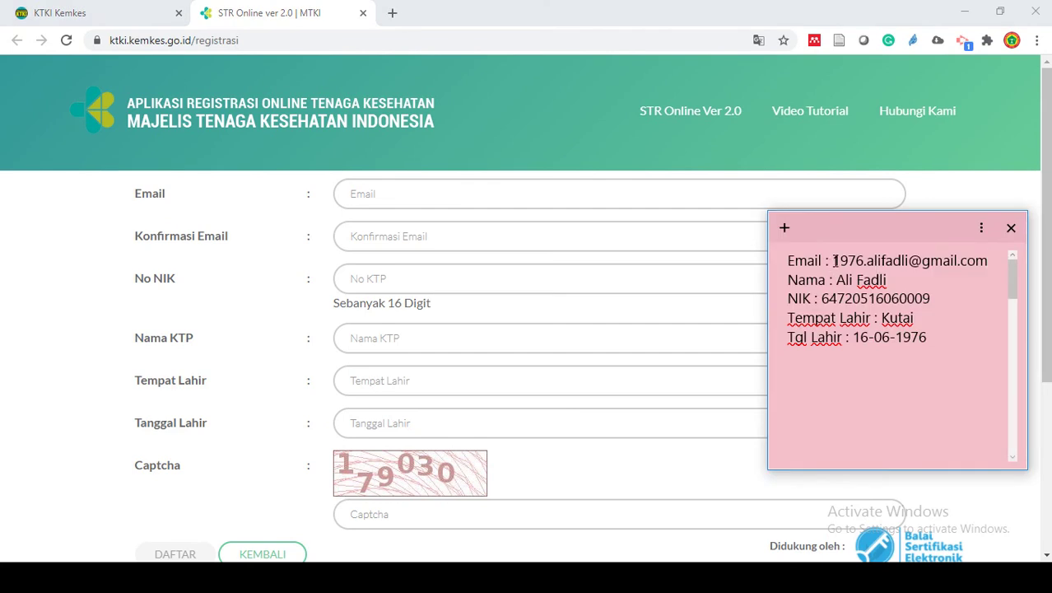
# - Fill Email and Konfirmasi Email with the applicant's email address from the notes
pyautogui.moveTo(834, 260); pyautogui.dragTo(993, 262)
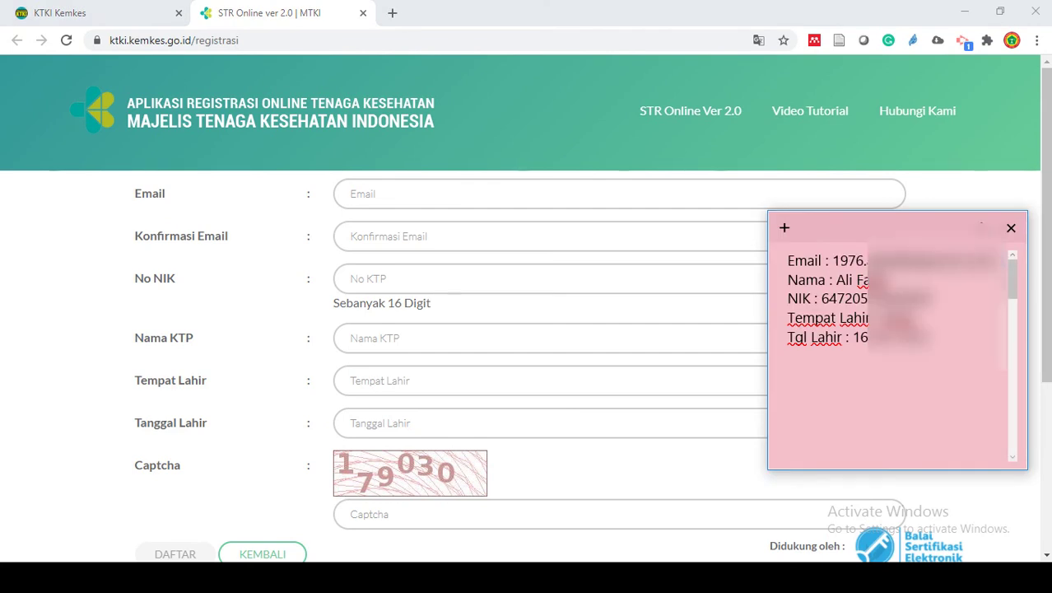
pyautogui.doubleClick(834, 260)
pyautogui.hotkey('ctrl', 'c')
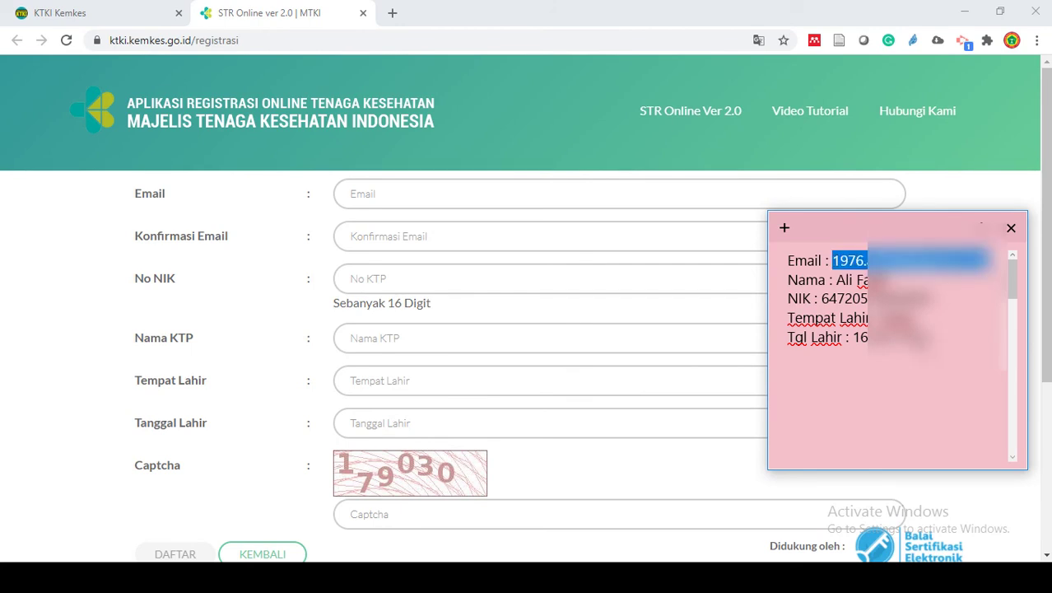
pyautogui.click(413, 192)
pyautogui.hotkey('ctrl', 'v')
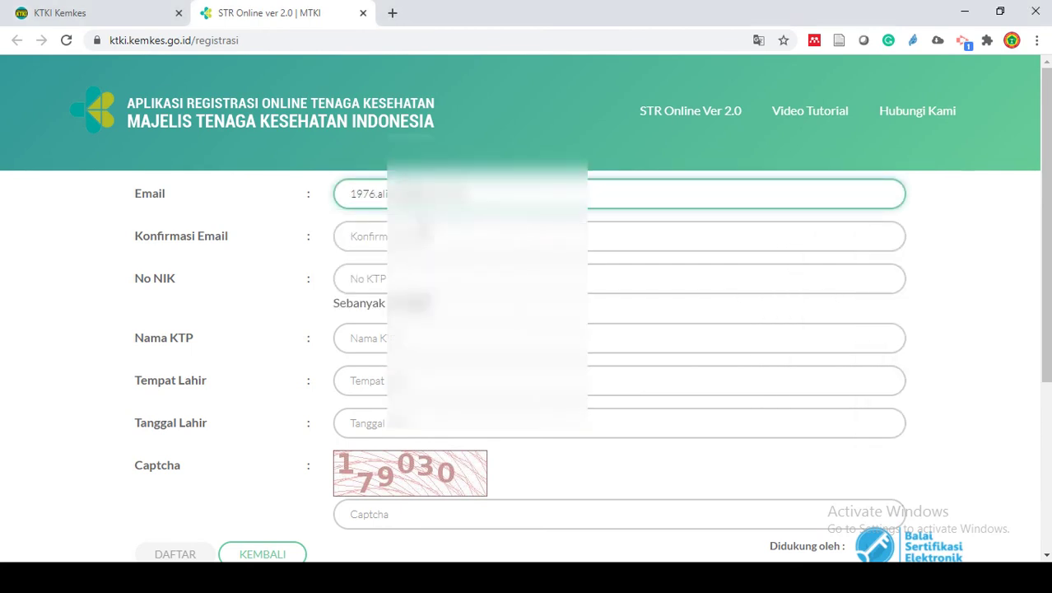
pyautogui.press('Tab')
pyautogui.click(979, 285)
pyautogui.click(592, 242)
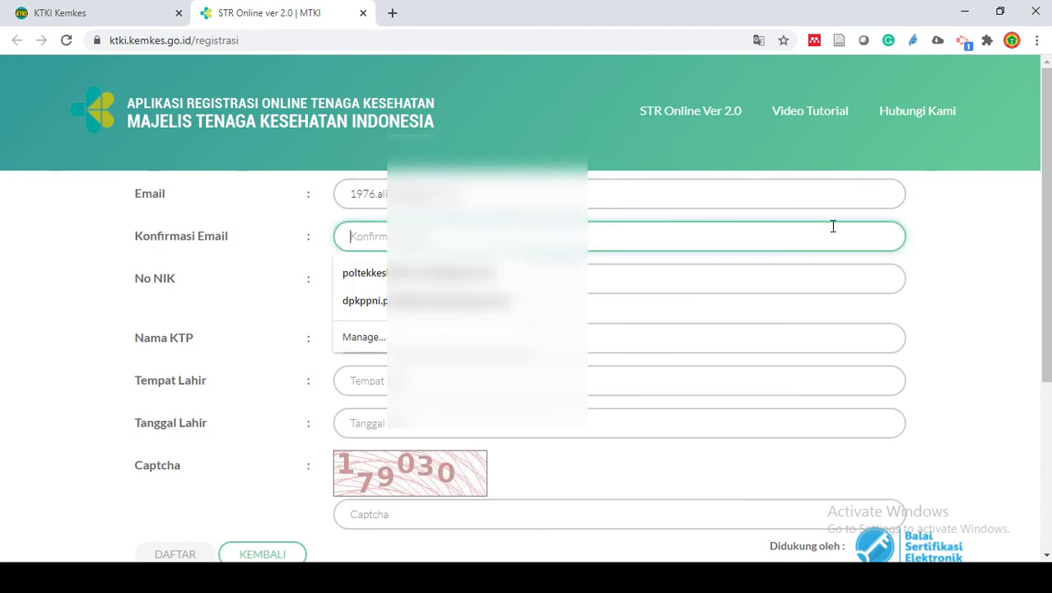
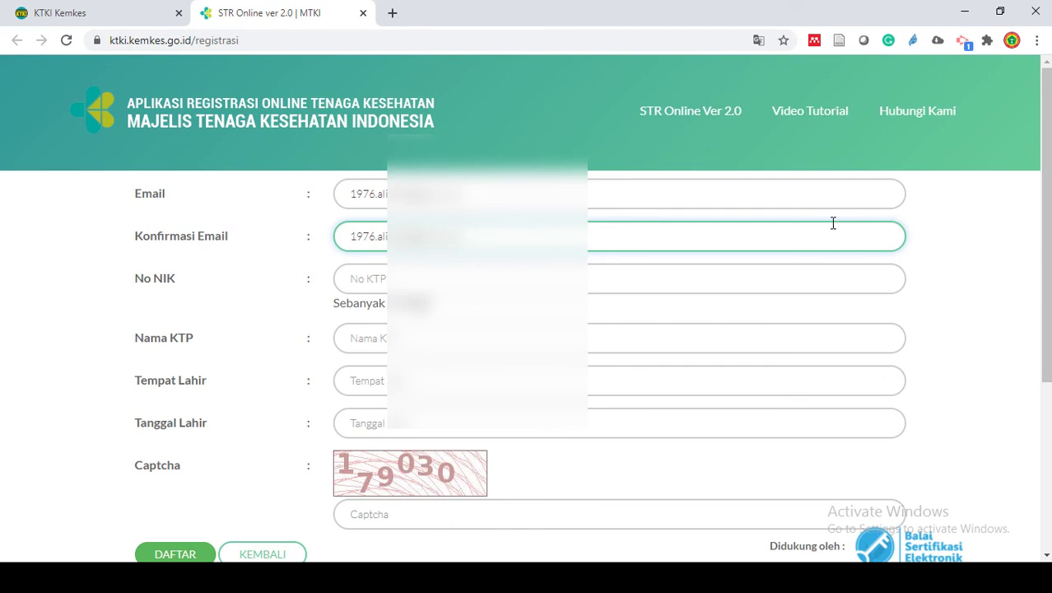
# - Copy the applicant's NIK number from the notes into No NIK
pyautogui.hotkey('alt', 'Tab')
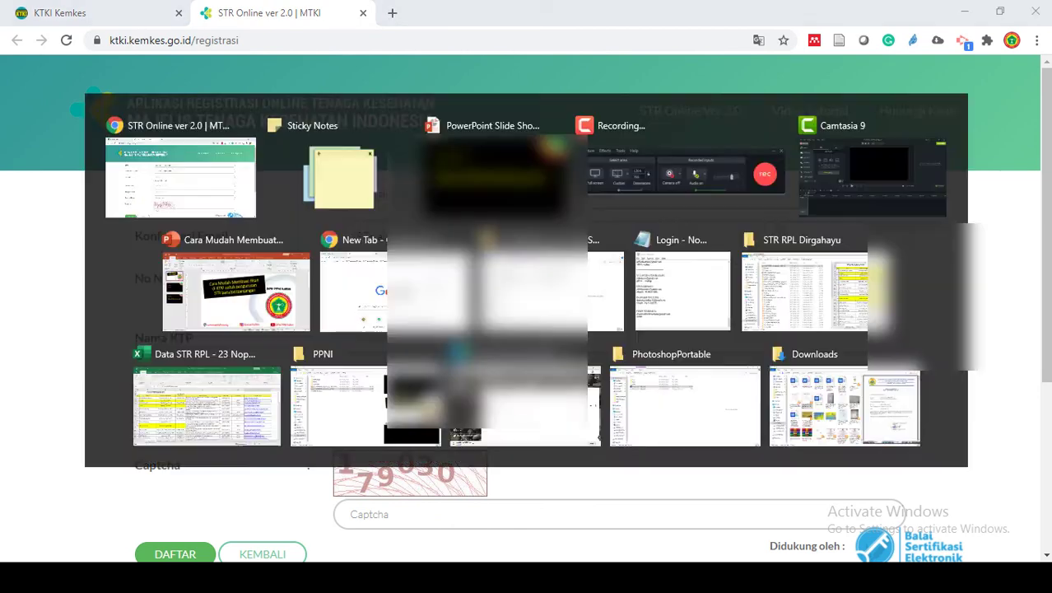
pyautogui.doubleClick(853, 298)
pyautogui.hotkey('ctrl', 'c')
pyautogui.hotkey('alt', 'Tab')
pyautogui.hotkey('ctrl', 'v')
pyautogui.press('Tab')
# - Paste the applicant's name from the notes into Nama KTP
pyautogui.hotkey('alt', 'Tab')
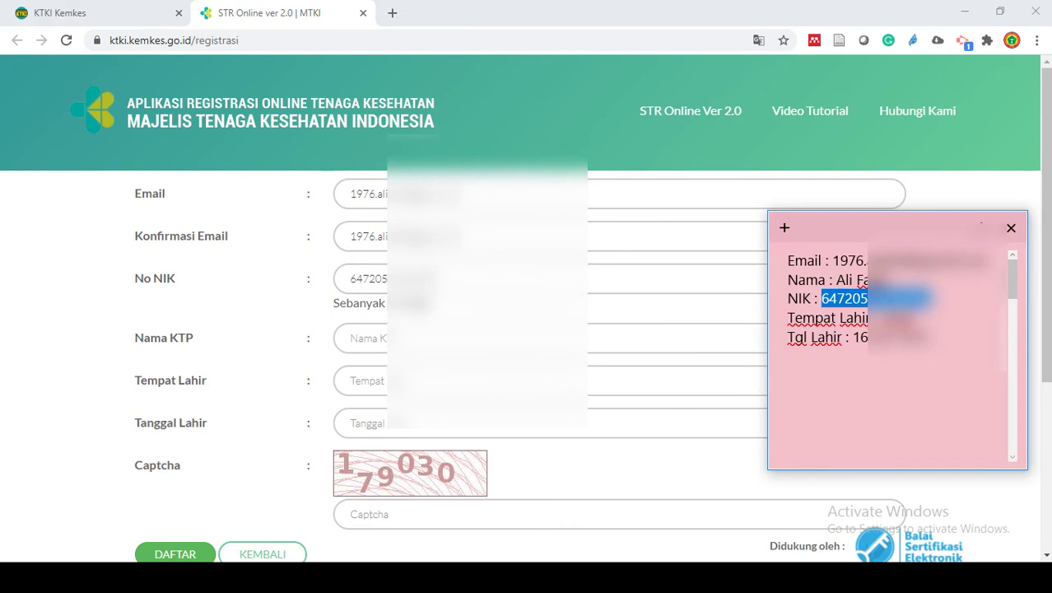
pyautogui.moveTo(837, 280); pyautogui.dragTo(893, 280)
pyautogui.hotkey('ctrl', 'c')
pyautogui.hotkey('alt', 'Tab')
pyautogui.hotkey('ctrl', 'v')
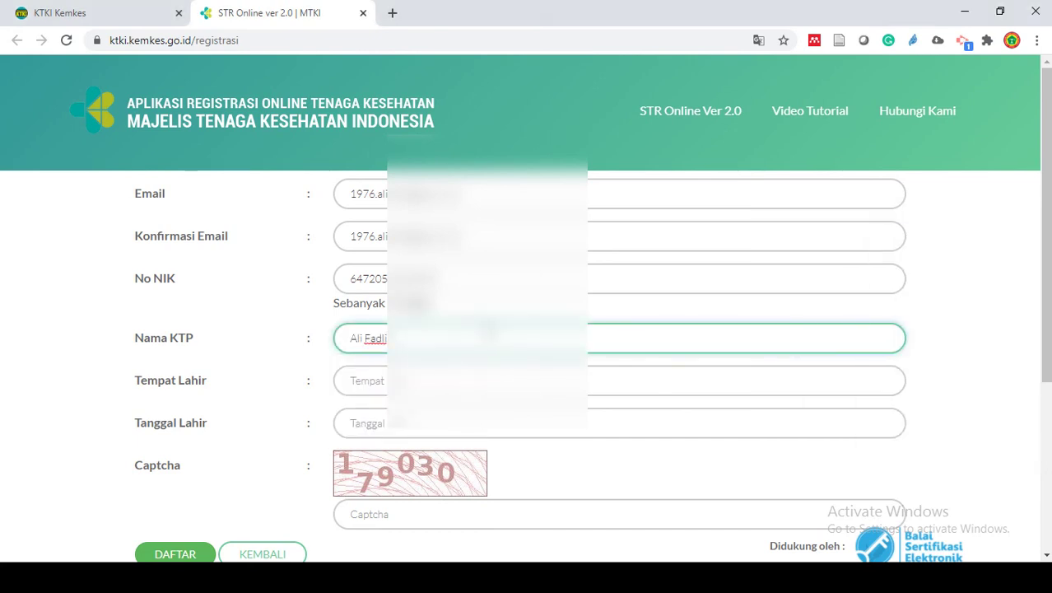
# - Enter Kutai as Tempat Lahir, copied from the sticky note
pyautogui.hotkey('alt', 'Tab')
pyautogui.click(854, 321)
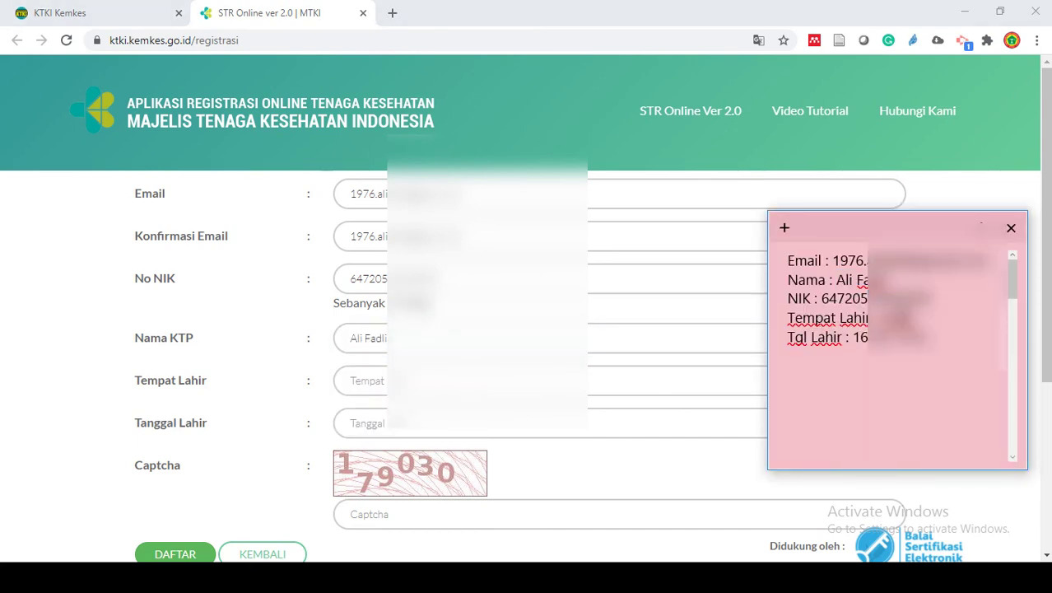
pyautogui.hotkey('alt', 'Tab')
pyautogui.click(366, 381)
pyautogui.hotkey('ctrl', 'v')
pyautogui.press('Tab')
pyautogui.hotkey('alt', 'Tab')
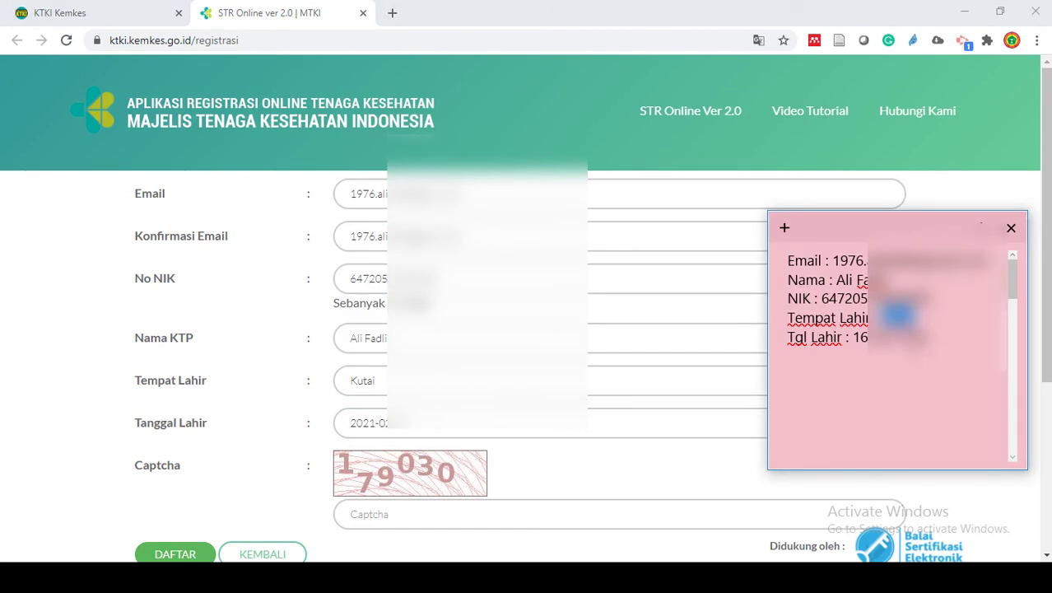
# - Pick a June 1977 birth date in the Tanggal Lahir date picker
pyautogui.click(437, 429)
pyautogui.click(423, 233)
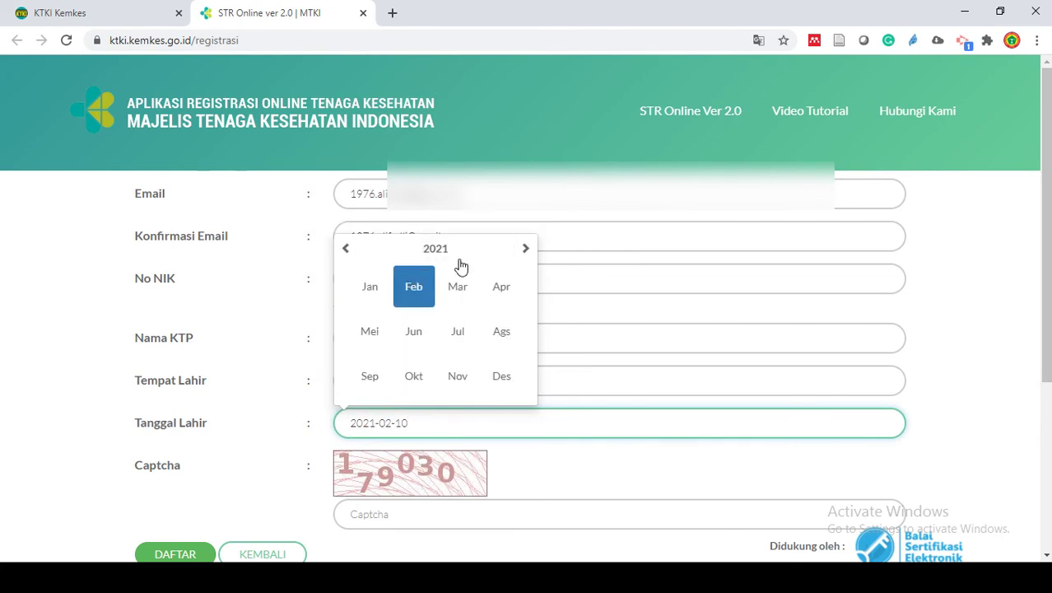
pyautogui.click(445, 252)
pyautogui.click(405, 253)
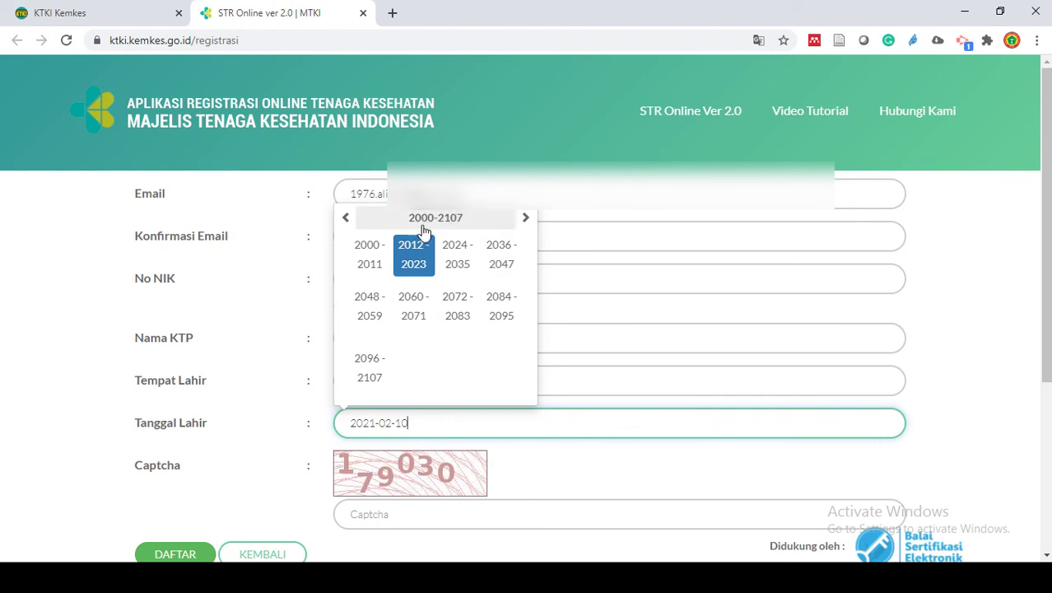
pyautogui.click(347, 219)
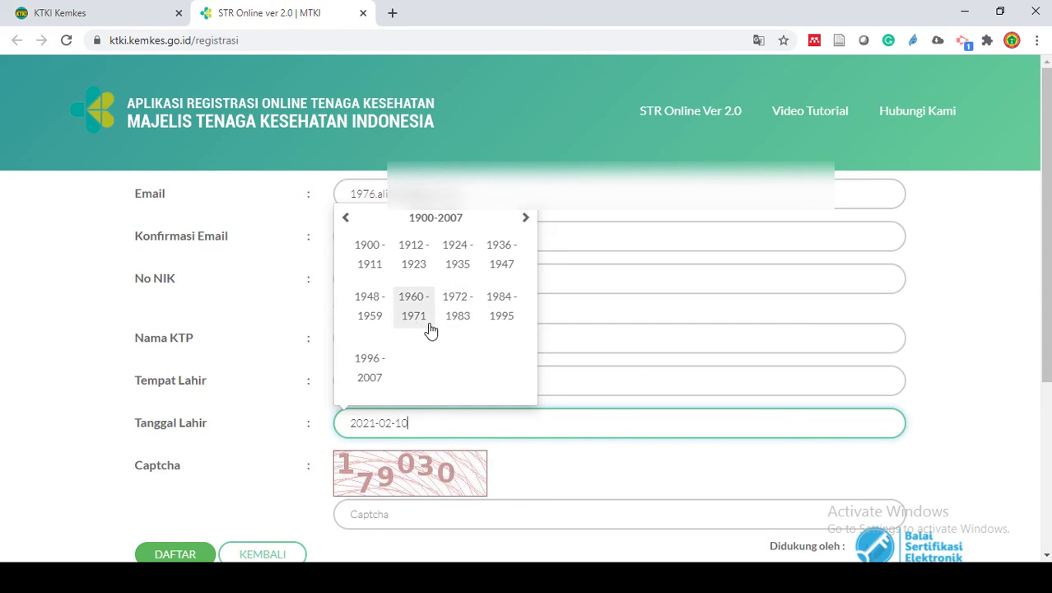
pyautogui.click(465, 310)
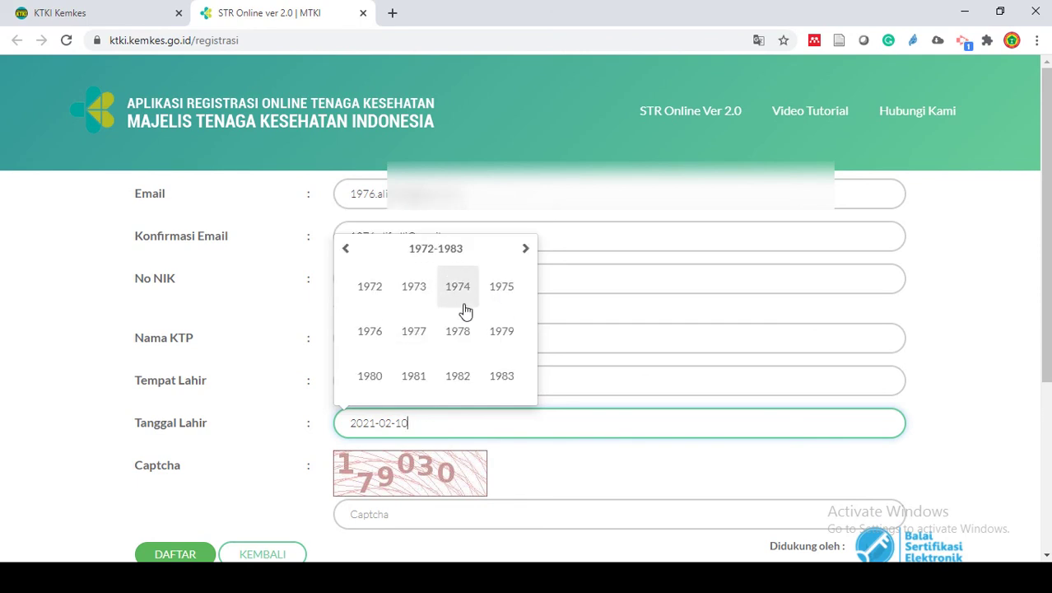
pyautogui.click(418, 333)
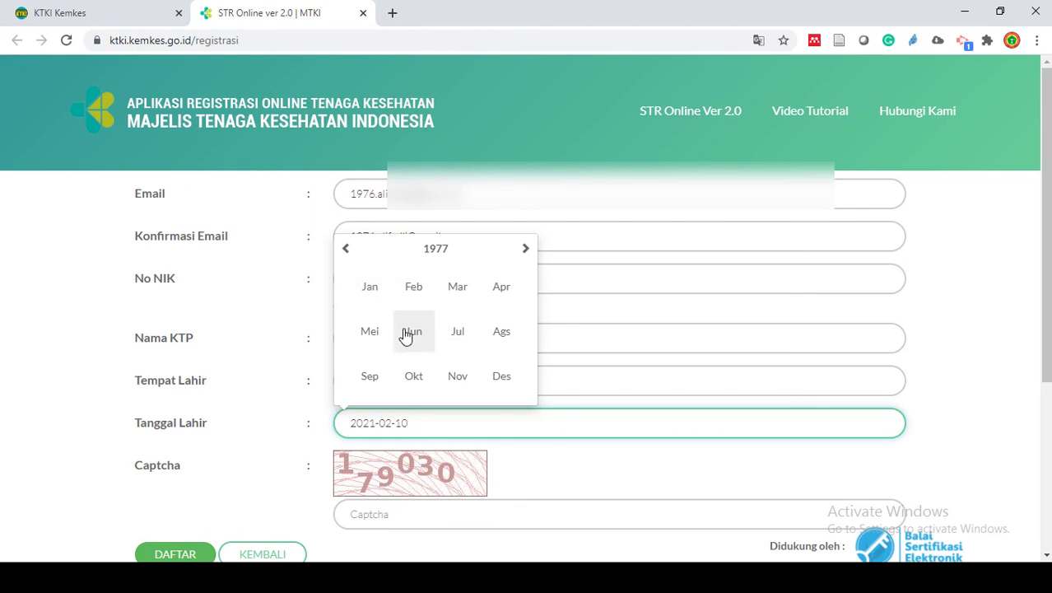
pyautogui.click(410, 333)
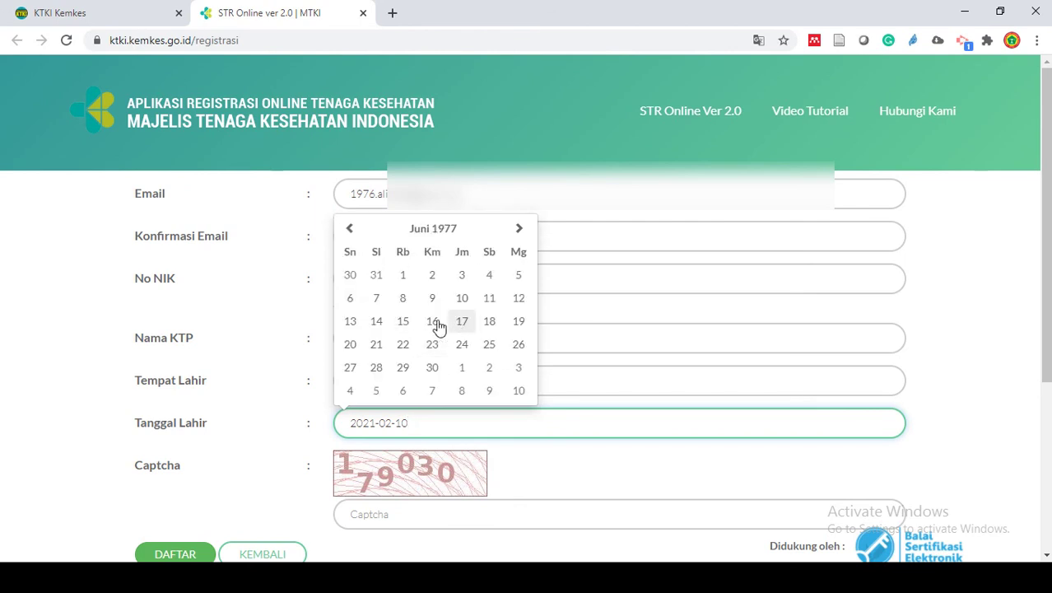
pyautogui.click(459, 324)
pyautogui.hotkey('alt', 'Tab')
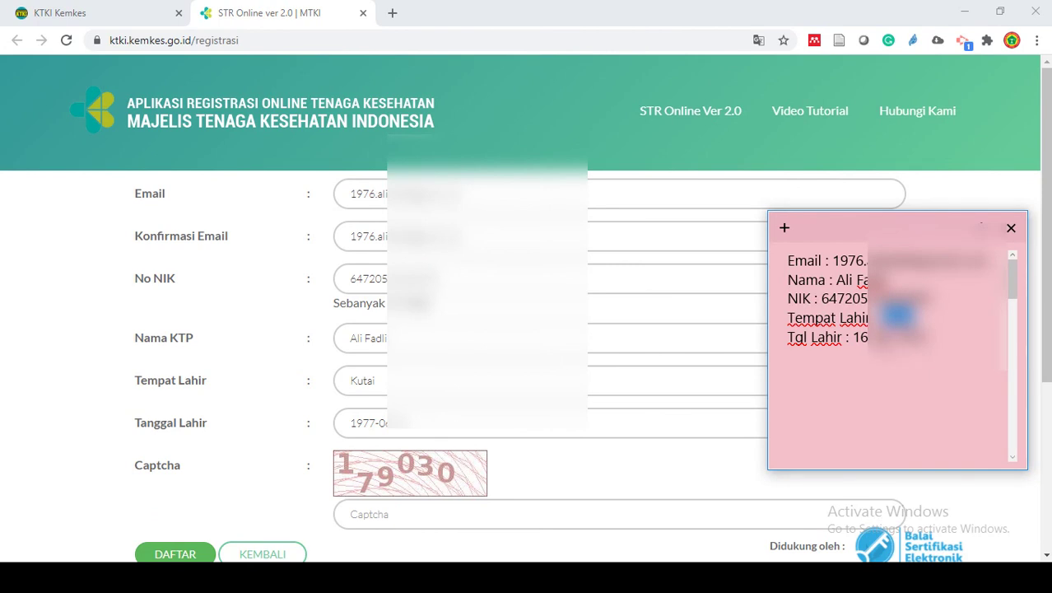
pyautogui.click(423, 418)
pyautogui.click(352, 230)
pyautogui.click(352, 229)
pyautogui.click(352, 229)
pyautogui.click(353, 229)
pyautogui.click(352, 230)
pyautogui.click(352, 229)
pyautogui.click(352, 229)
pyautogui.click(352, 230)
pyautogui.click(353, 230)
pyautogui.click(353, 230)
pyautogui.click(352, 230)
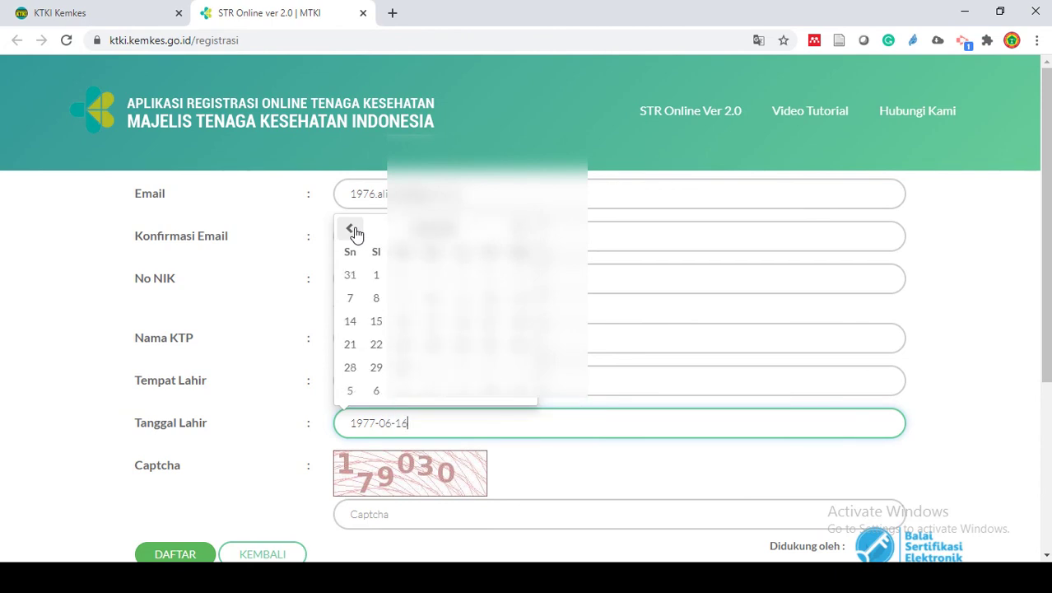
pyautogui.click(404, 321)
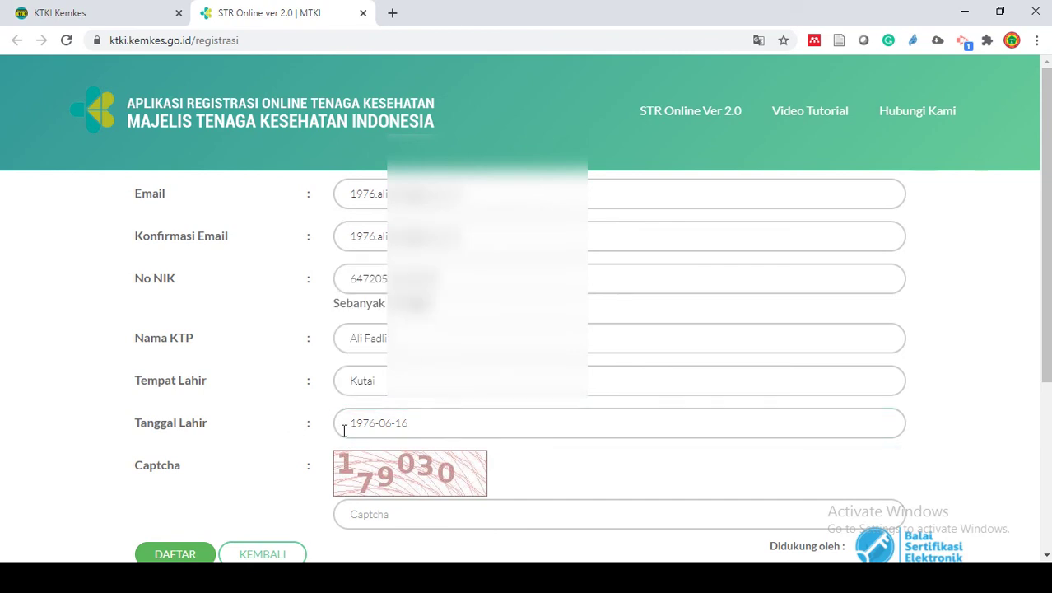
# - Enter captcha 179030 and submit, getting 'Registrasi gagal' with NIK and captcha errors
pyautogui.scroll(-1, 531, 435)
pyautogui.click(416, 436)
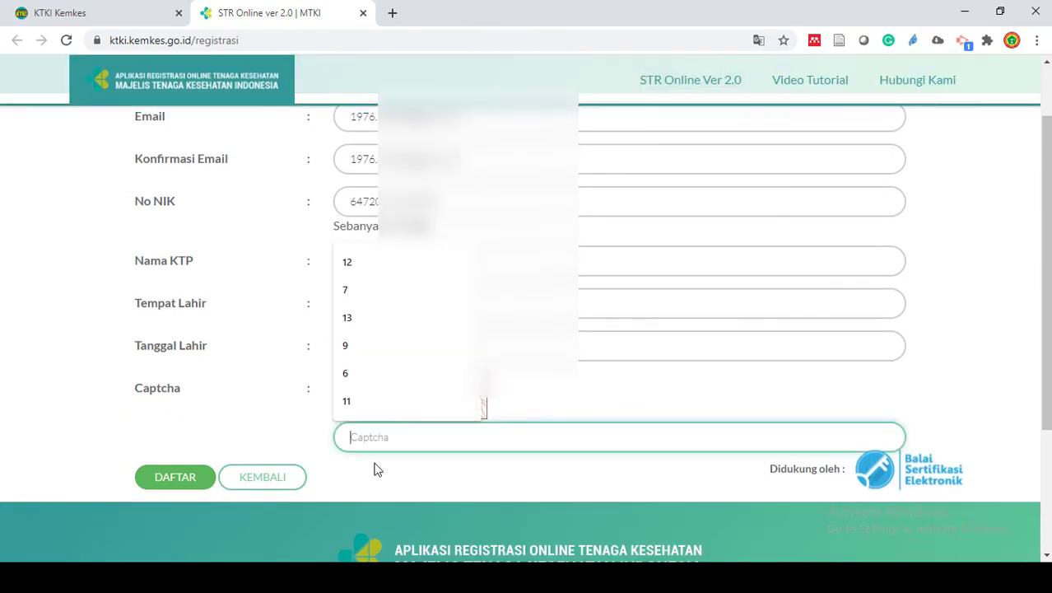
pyautogui.write('17')
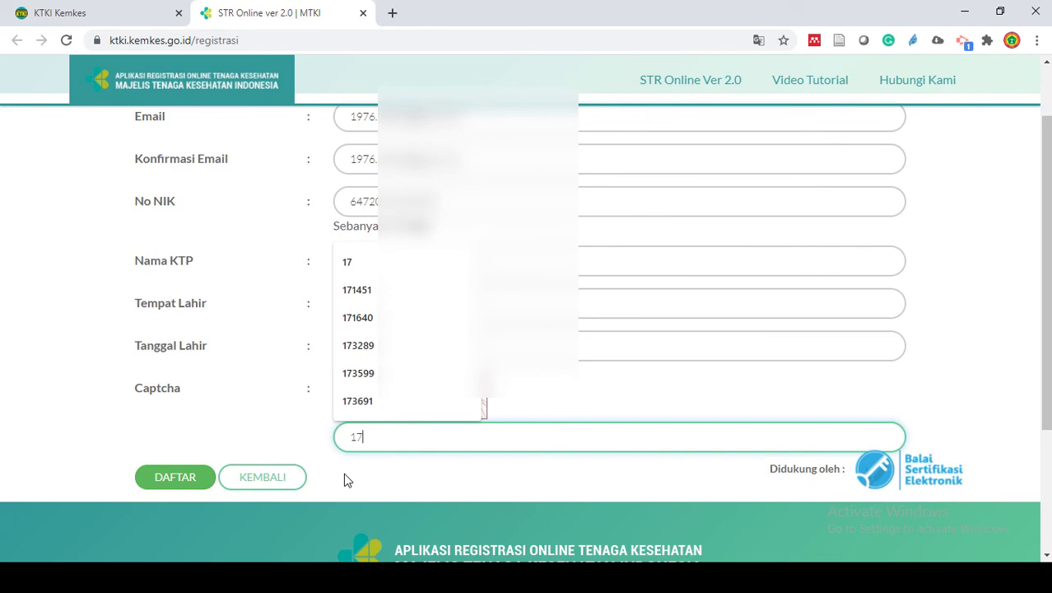
pyautogui.write('9')
pyautogui.press('BackSpace')
pyautogui.write('9')
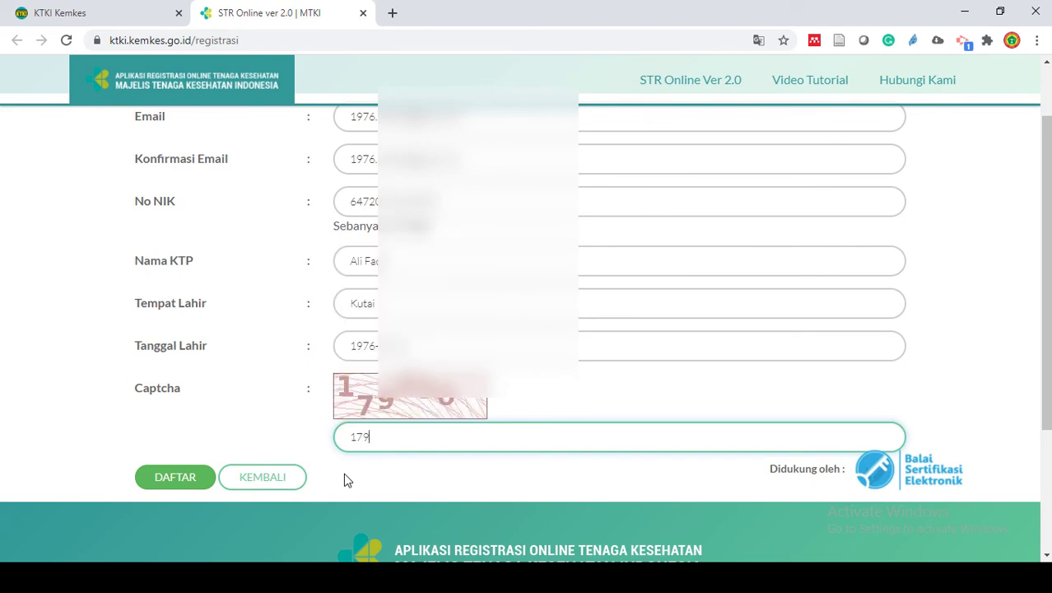
pyautogui.write('030')
pyautogui.scroll(1, 278, 397)
pyautogui.scroll(2, 278, 397)
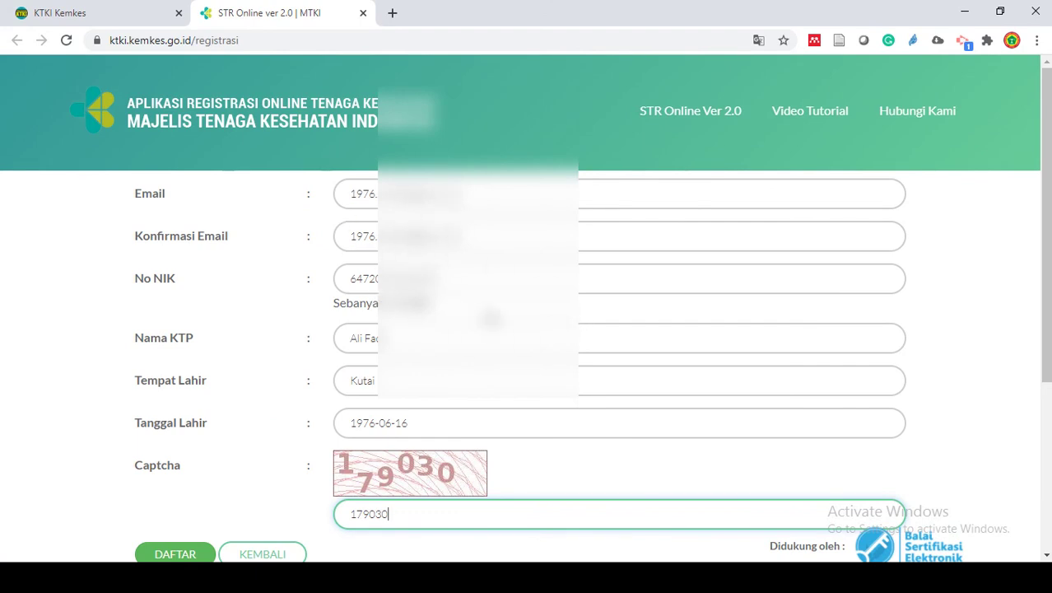
pyautogui.scroll(-1, 251, 491)
pyautogui.click(181, 485)
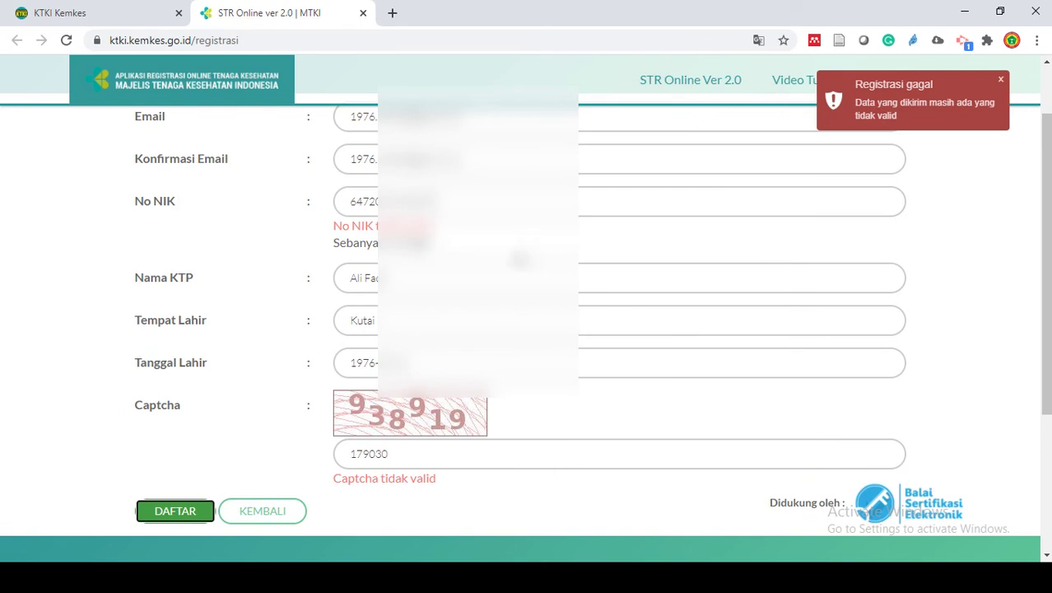
# - Check No NIK, replace the captcha with 917611 and resubmit the form
pyautogui.click(502, 202)
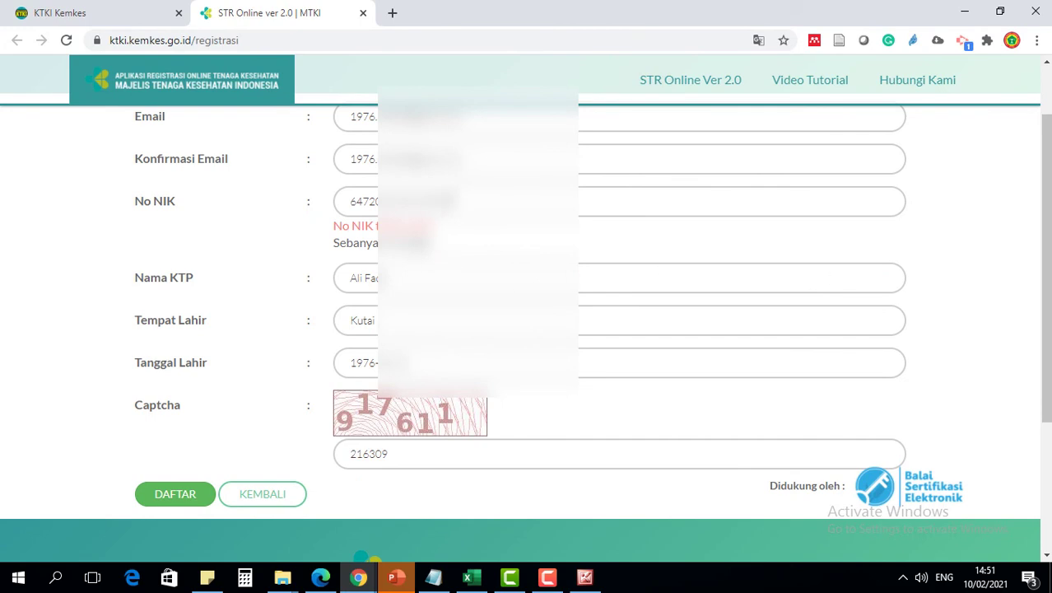
pyautogui.click(466, 202)
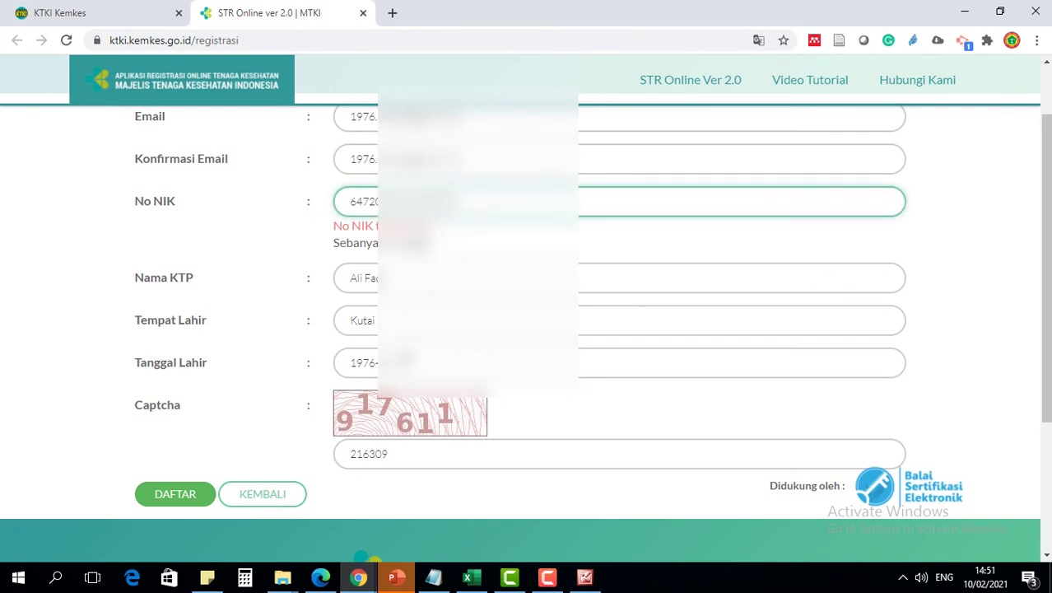
pyautogui.moveTo(413, 452); pyautogui.dragTo(353, 452)
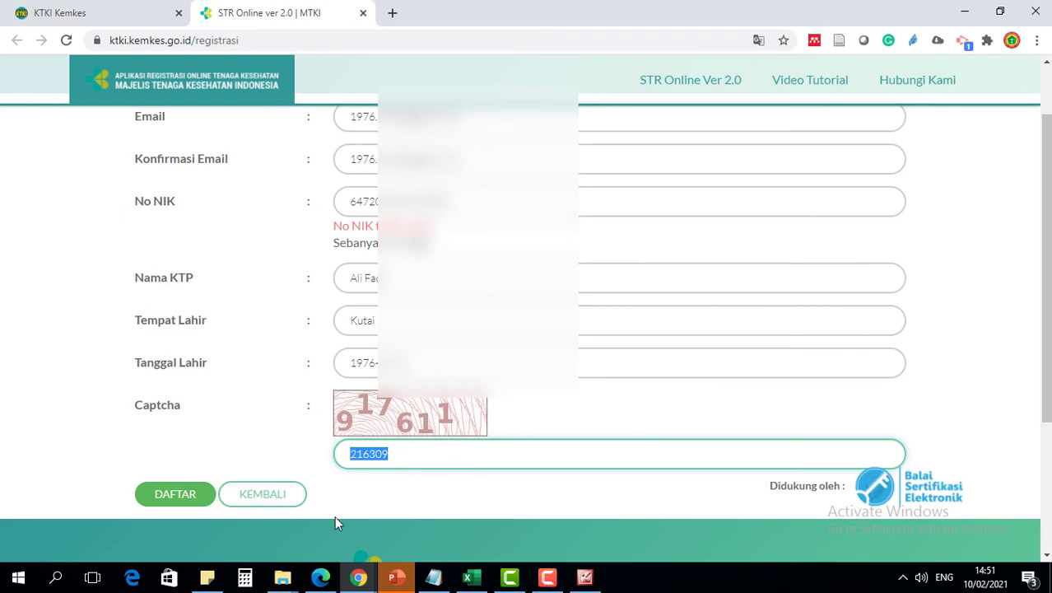
pyautogui.write('91')
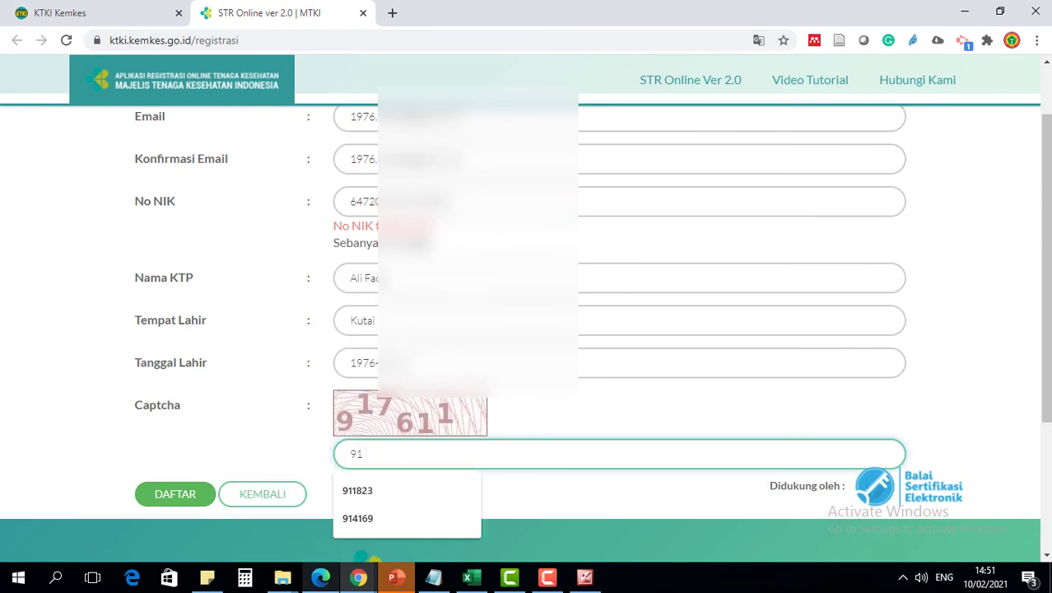
pyautogui.write('7611')
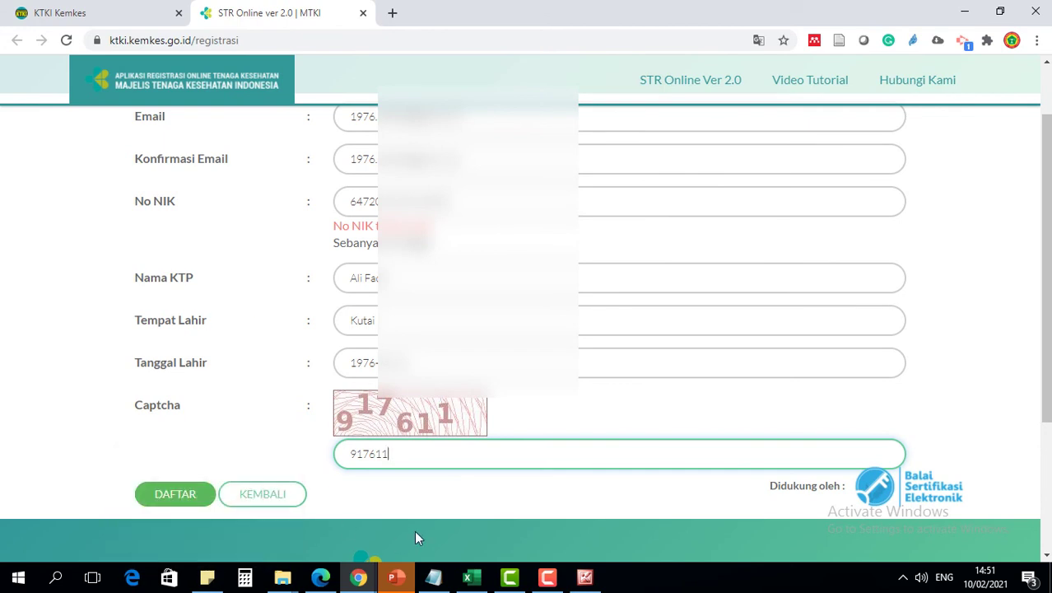
pyautogui.click(186, 499)
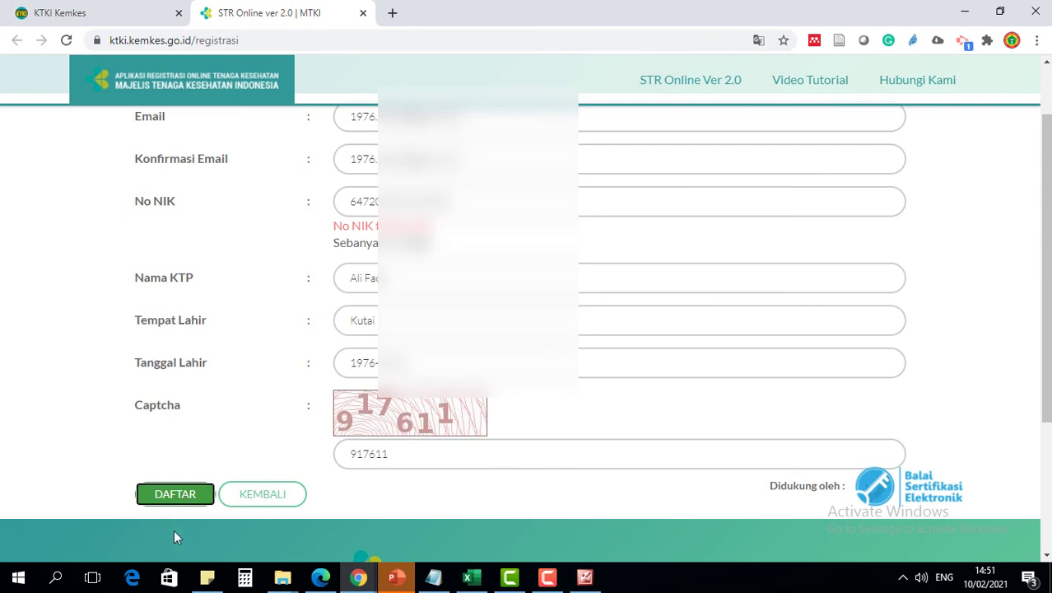
pyautogui.scroll(-2, 979, 360)
pyautogui.scroll(2, 979, 366)
# - Submit again, select the issued PIN in 'Sukses Terdaftar', and continue to login
pyautogui.click(175, 496)
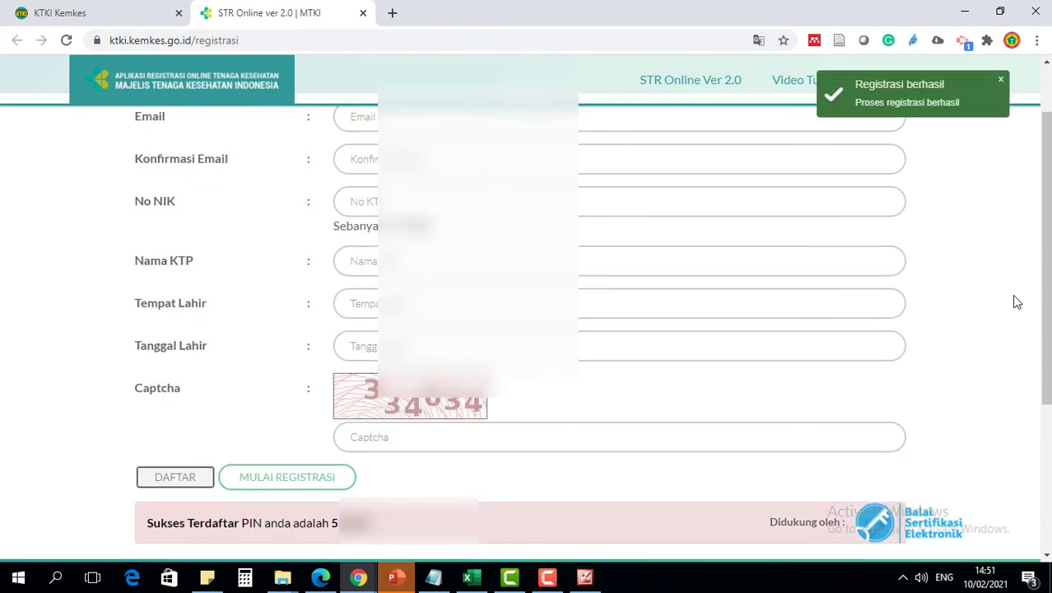
pyautogui.doubleClick(335, 524)
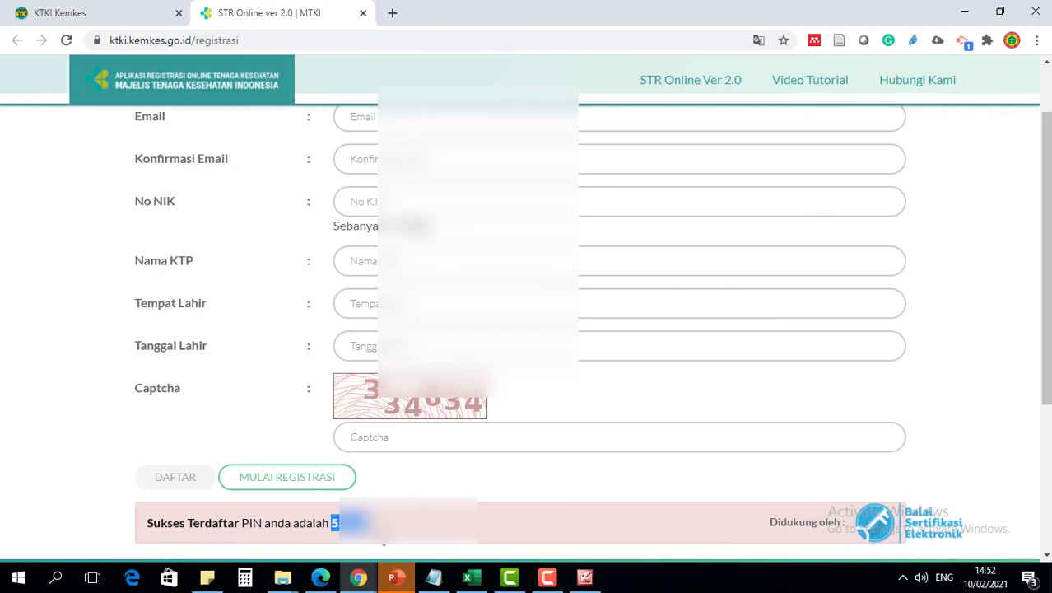
pyautogui.scroll(1, 524, 470)
pyautogui.scroll(-1, 477, 454)
pyautogui.click(313, 477)
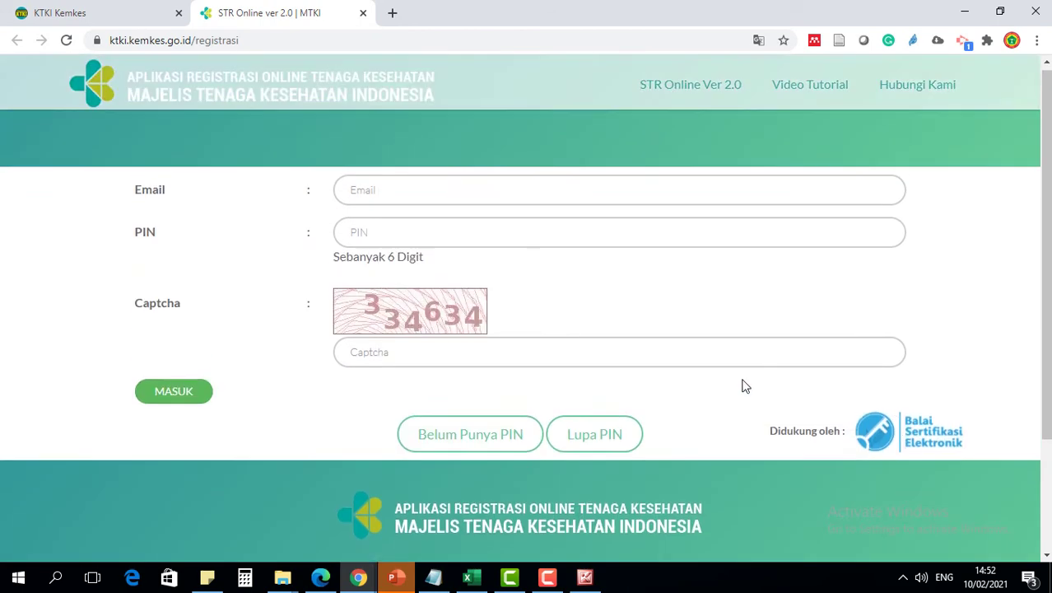